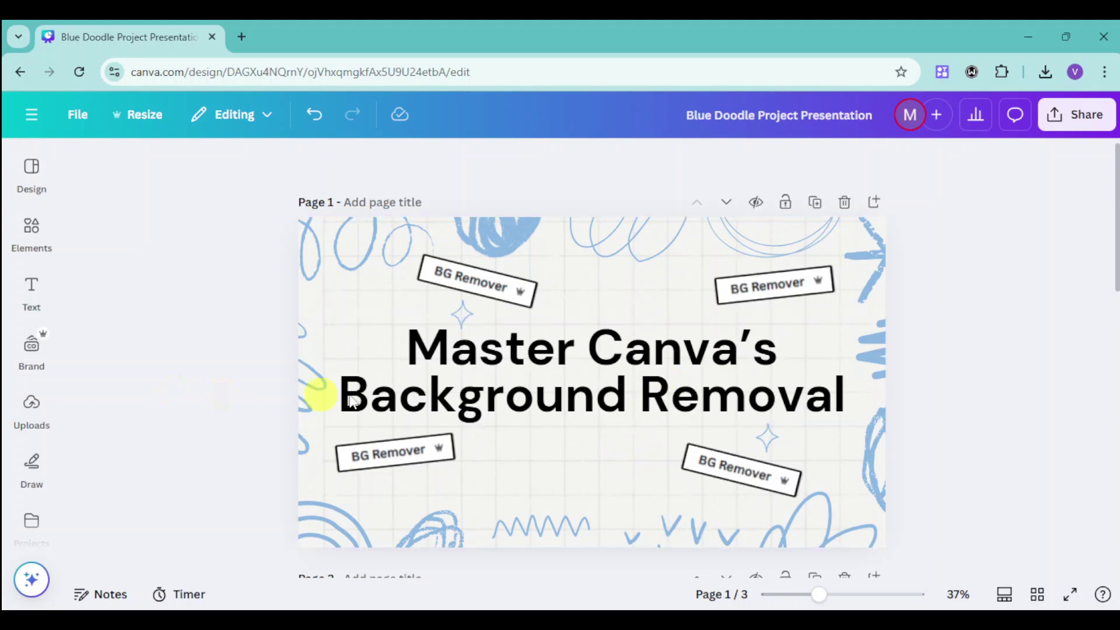
Add the photo of a group of ducks standing on grass beside water to page 2
{"action": "scroll", "coordinate": [666, 397], "scroll_direction": "down", "scroll_amount": 2}
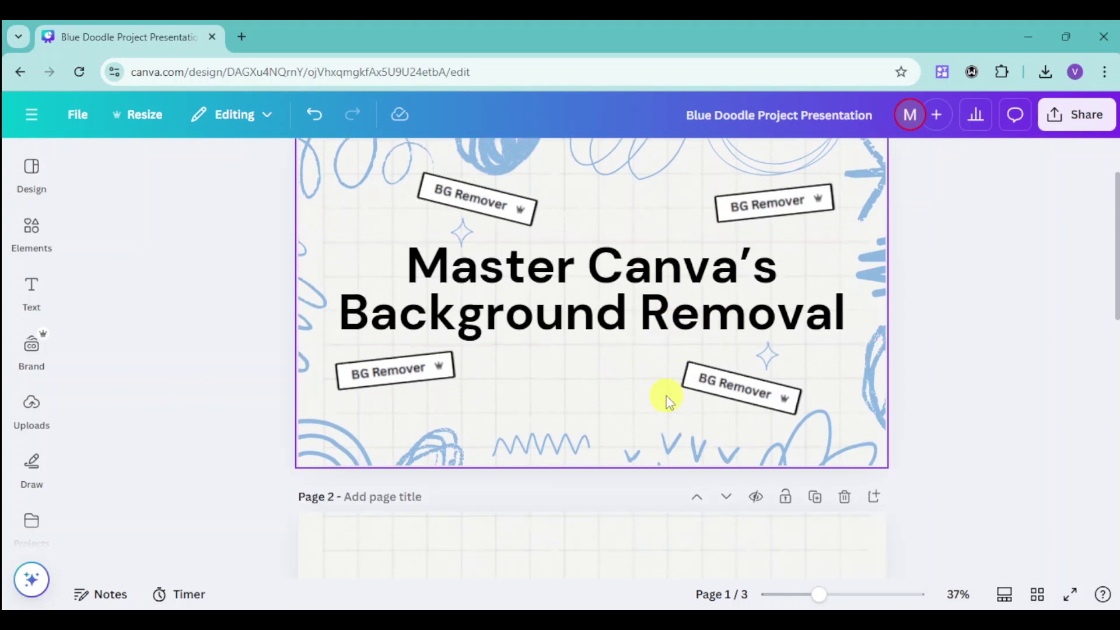
{"action": "scroll", "coordinate": [668, 402], "scroll_direction": "down", "scroll_amount": 8}
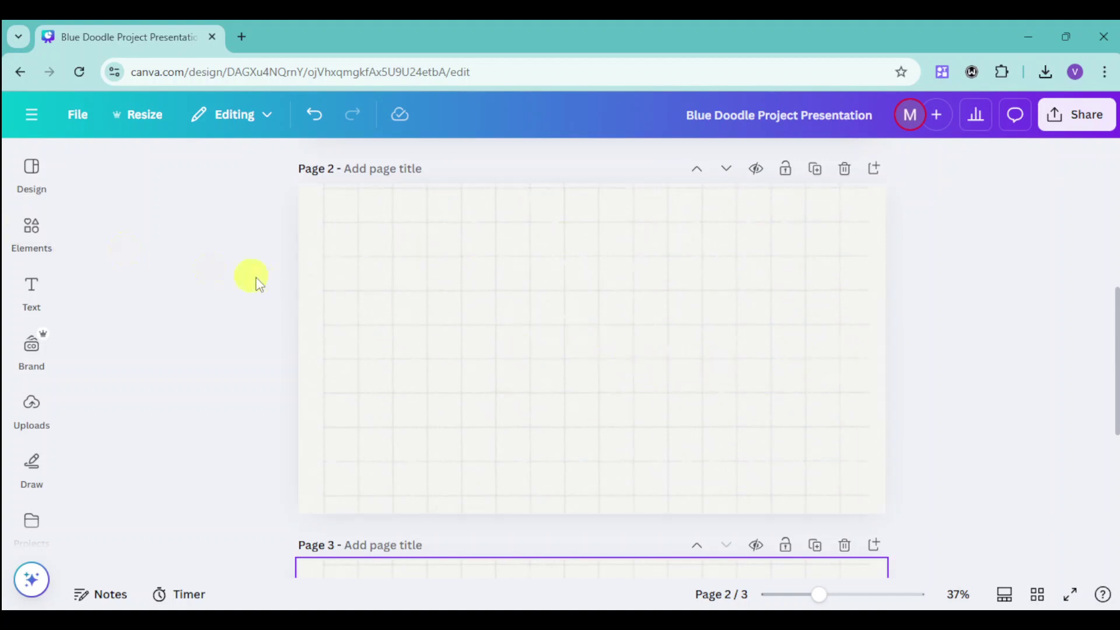
{"action": "left_click", "coordinate": [29, 230]}
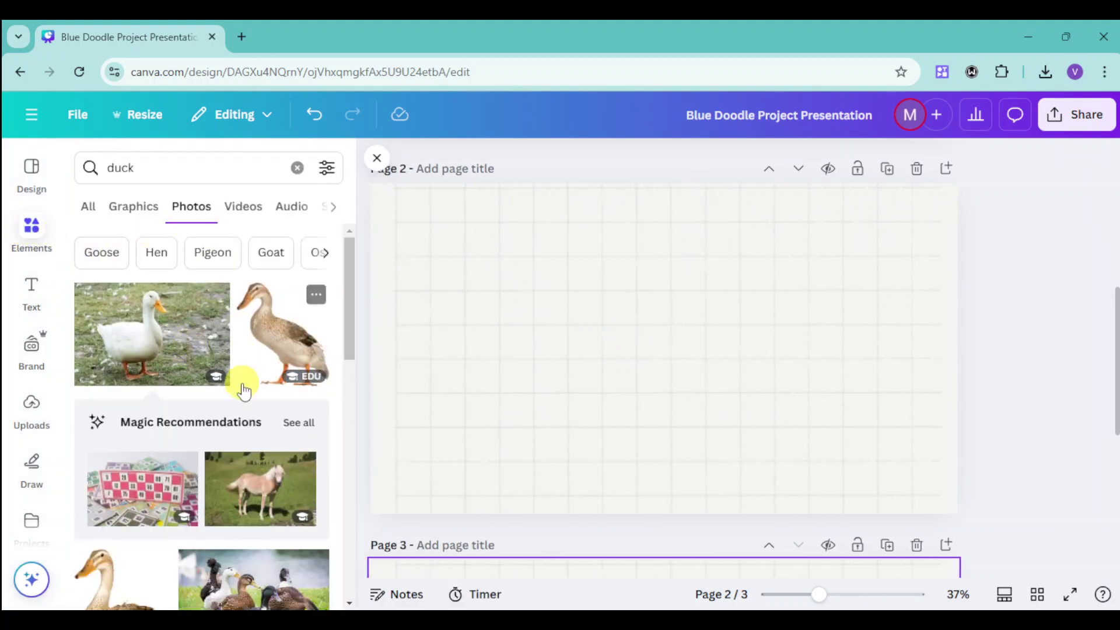
{"action": "scroll", "coordinate": [242, 388], "scroll_direction": "down", "scroll_amount": 4}
{"action": "left_click", "coordinate": [244, 393]}
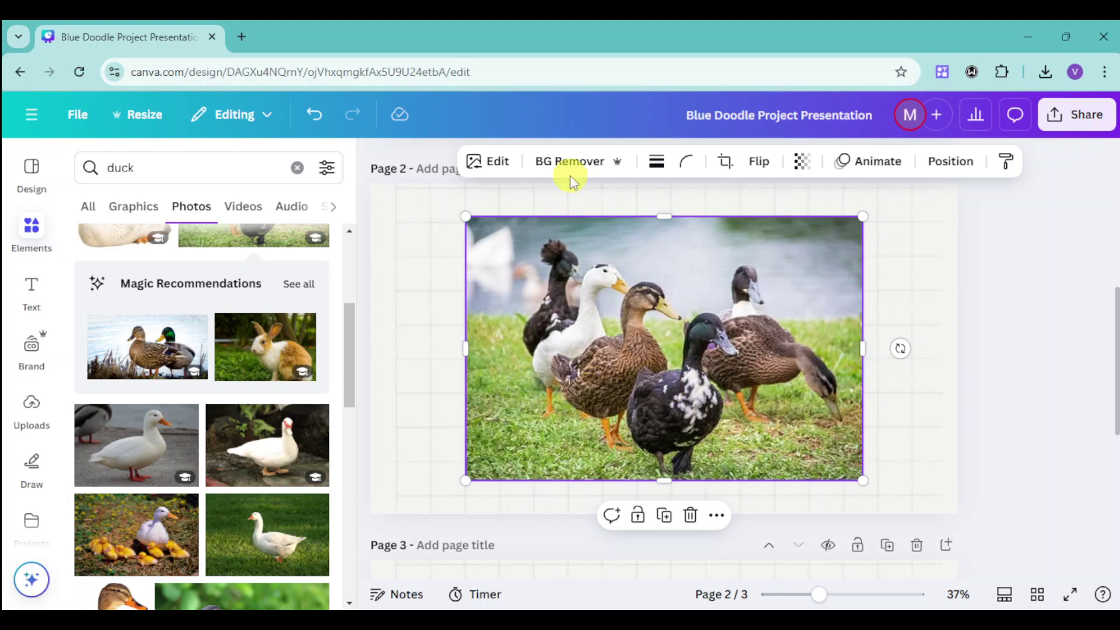
Remove the background from the duck group photo and shrink it into the upper-left area of page 2
{"action": "left_click", "coordinate": [577, 161]}
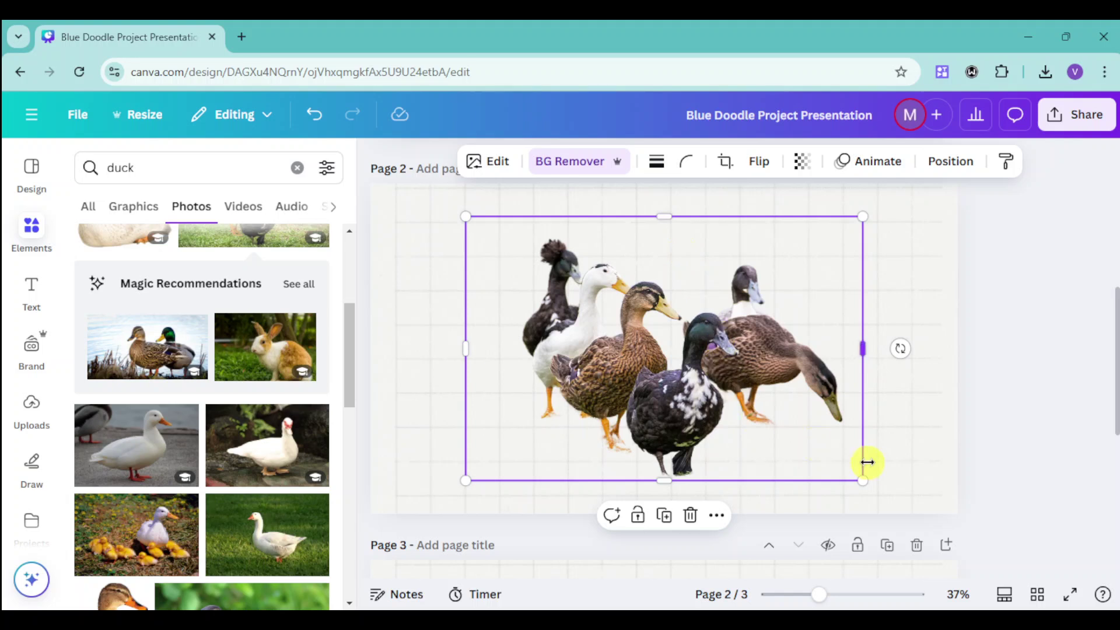
{"action": "left_click_drag", "start_coordinate": [862, 481], "coordinate": [705, 375]}
{"action": "left_click_drag", "start_coordinate": [612, 291], "coordinate": [548, 274]}
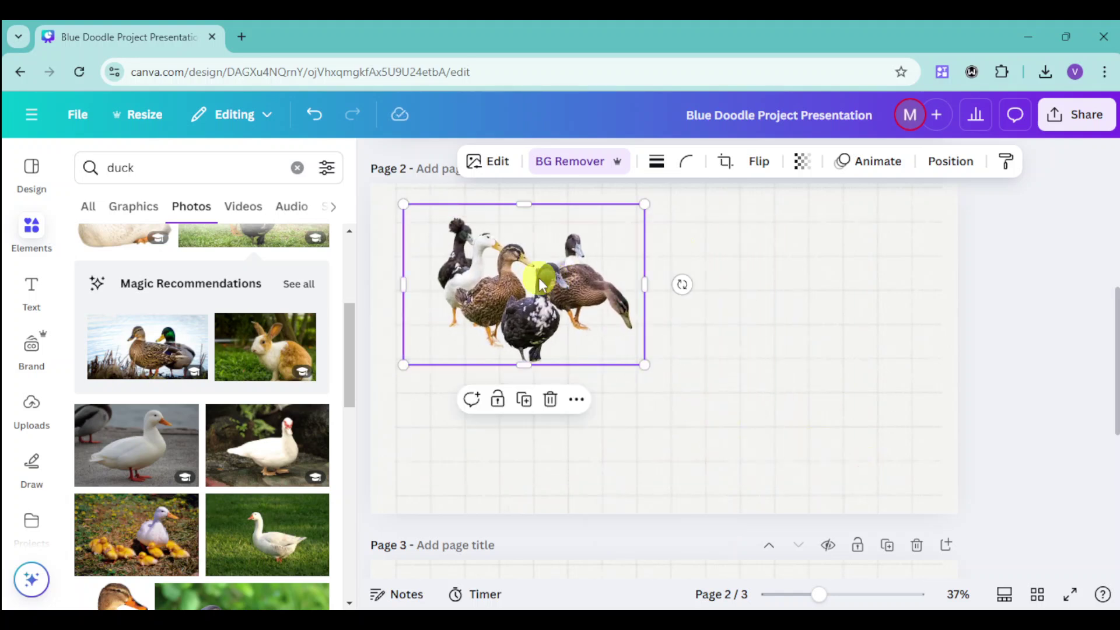
Add the photo of the white duck with yellow ducklings and shrink it into the lower-right area of page 2
{"action": "scroll", "coordinate": [239, 438], "scroll_direction": "down", "scroll_amount": 1}
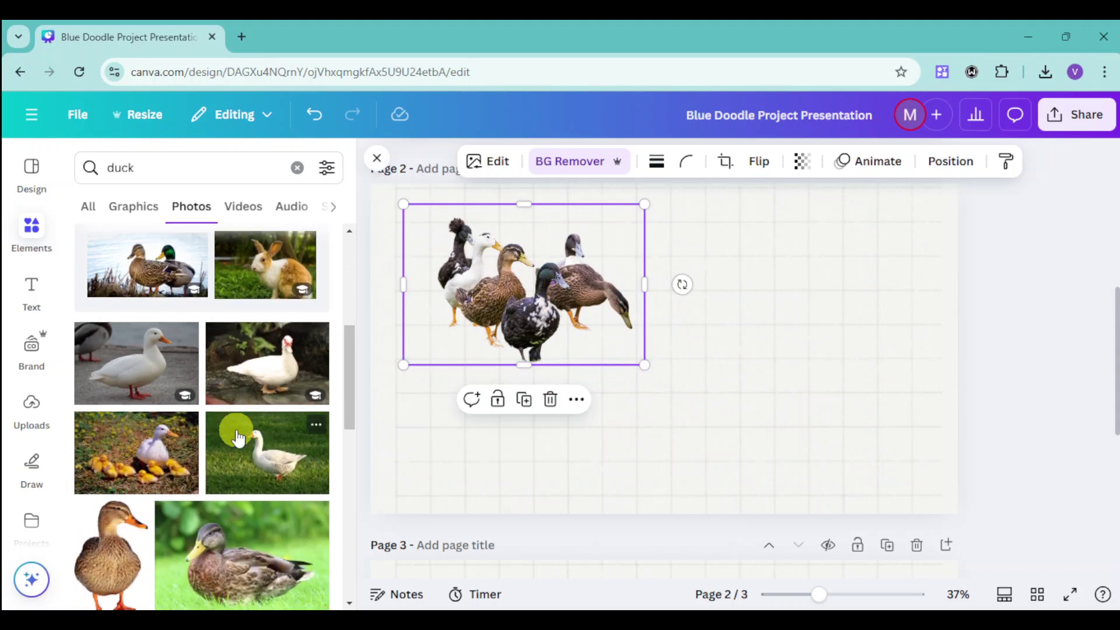
{"action": "left_click", "coordinate": [146, 451]}
{"action": "left_click_drag", "start_coordinate": [680, 368], "coordinate": [736, 381]}
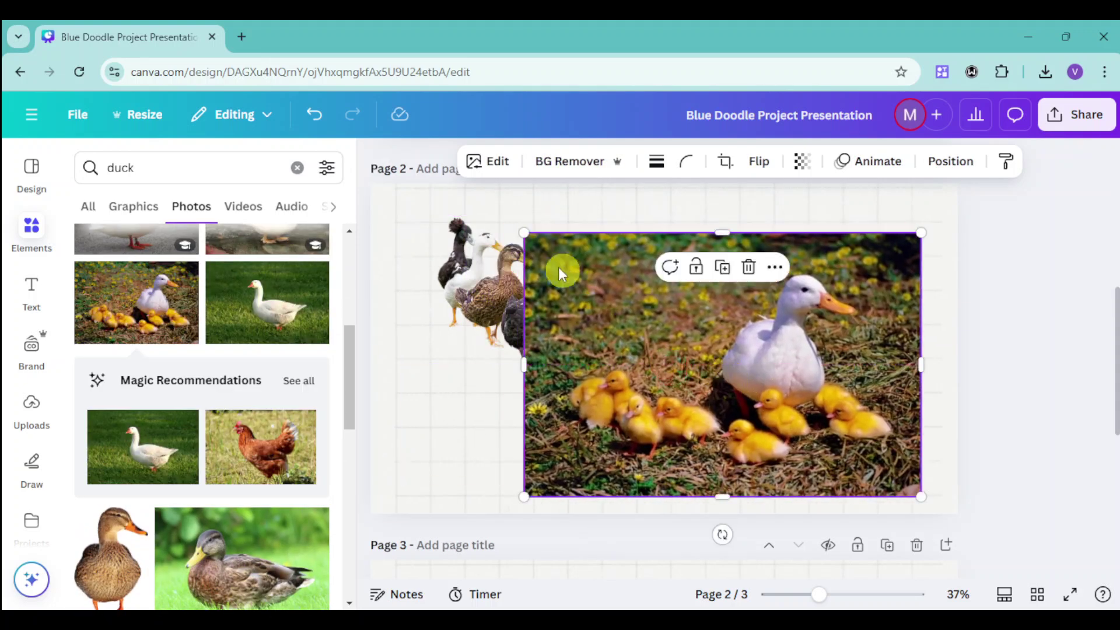
{"action": "left_click_drag", "start_coordinate": [525, 232], "coordinate": [662, 316]}
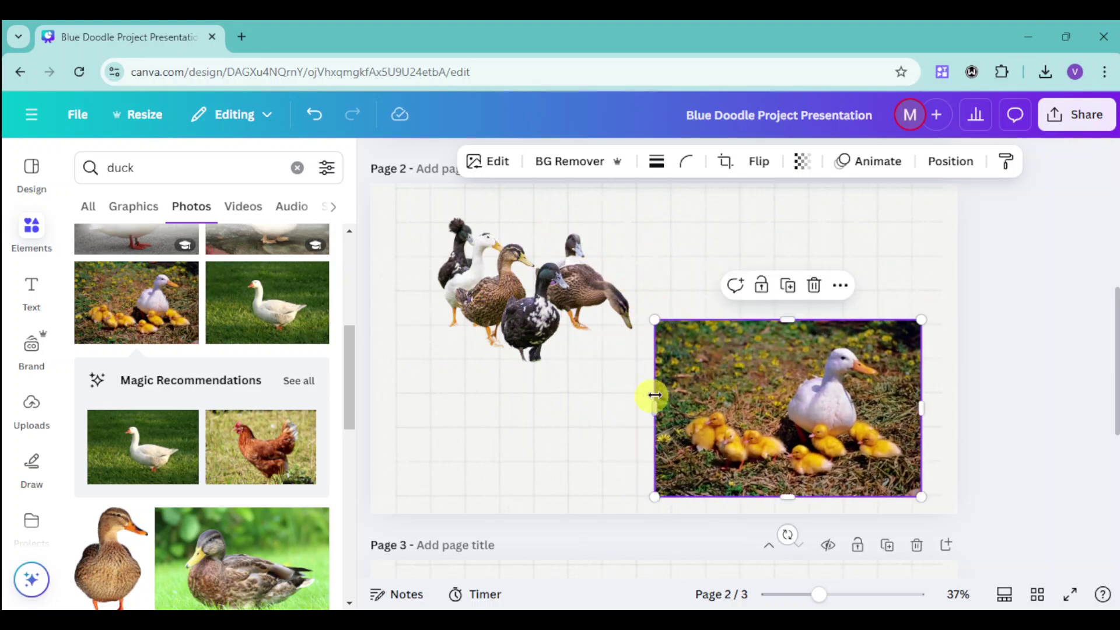
Remove the background from the white duck and ducklings photo
{"action": "left_click", "coordinate": [563, 157]}
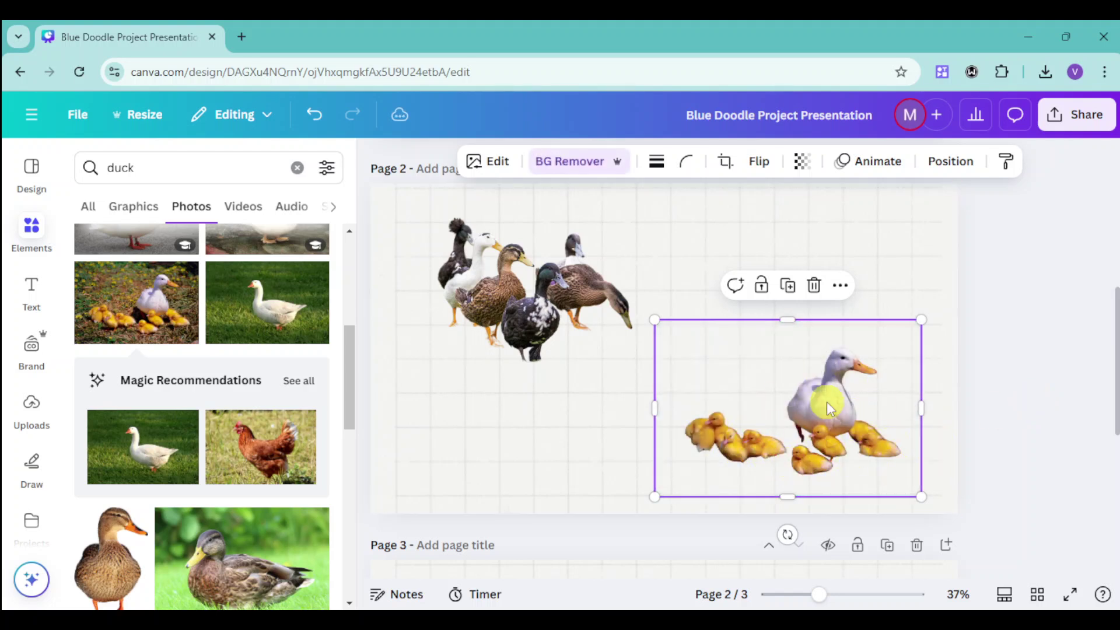
{"action": "double_click", "coordinate": [778, 408]}
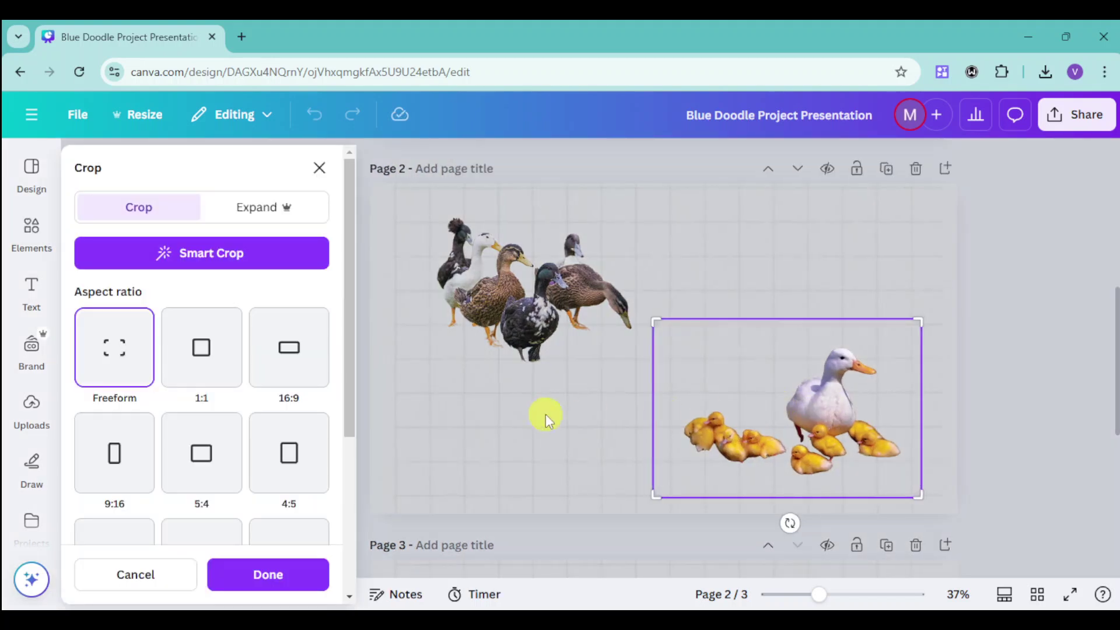
{"action": "left_click", "coordinate": [320, 167]}
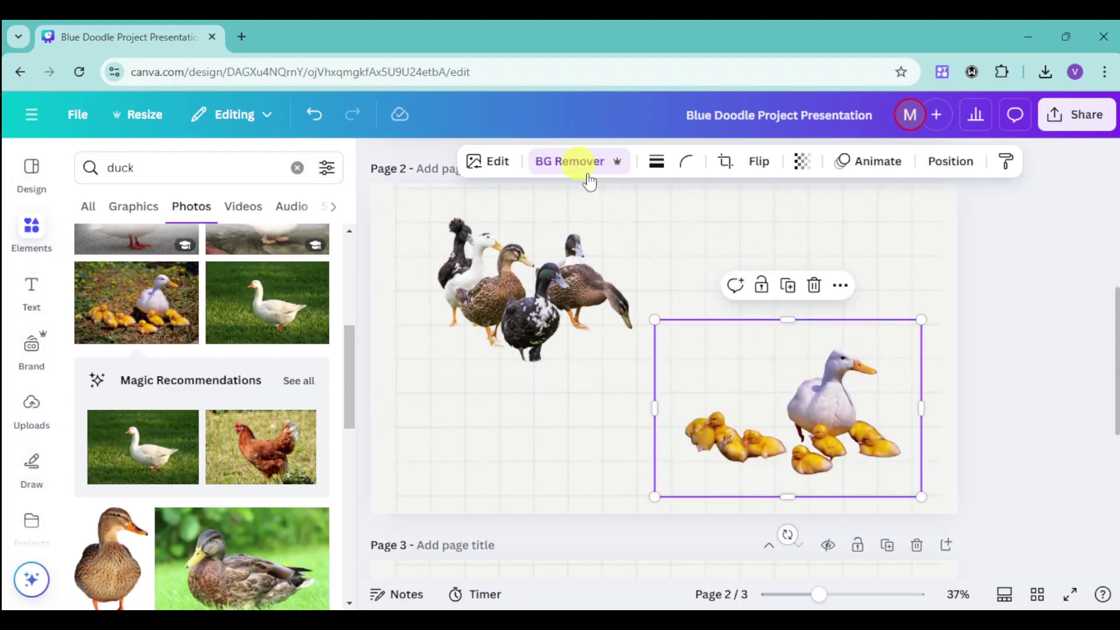
Restore the area around the white duck's foot using the background remover's Restore brush at size 13
{"action": "double_click", "coordinate": [828, 401]}
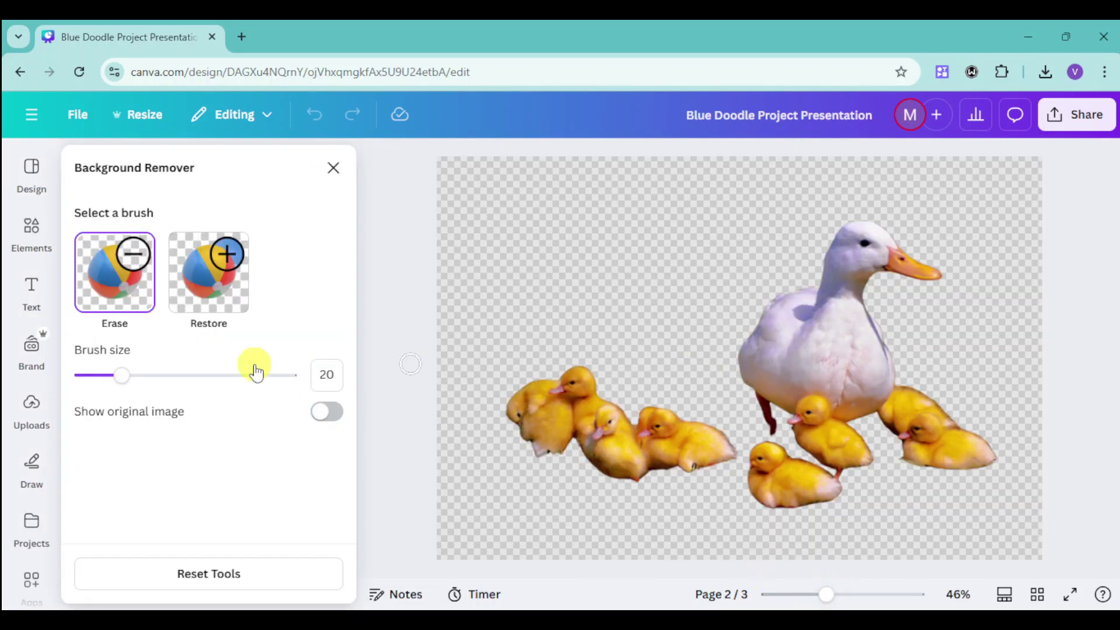
{"action": "left_click", "coordinate": [208, 271]}
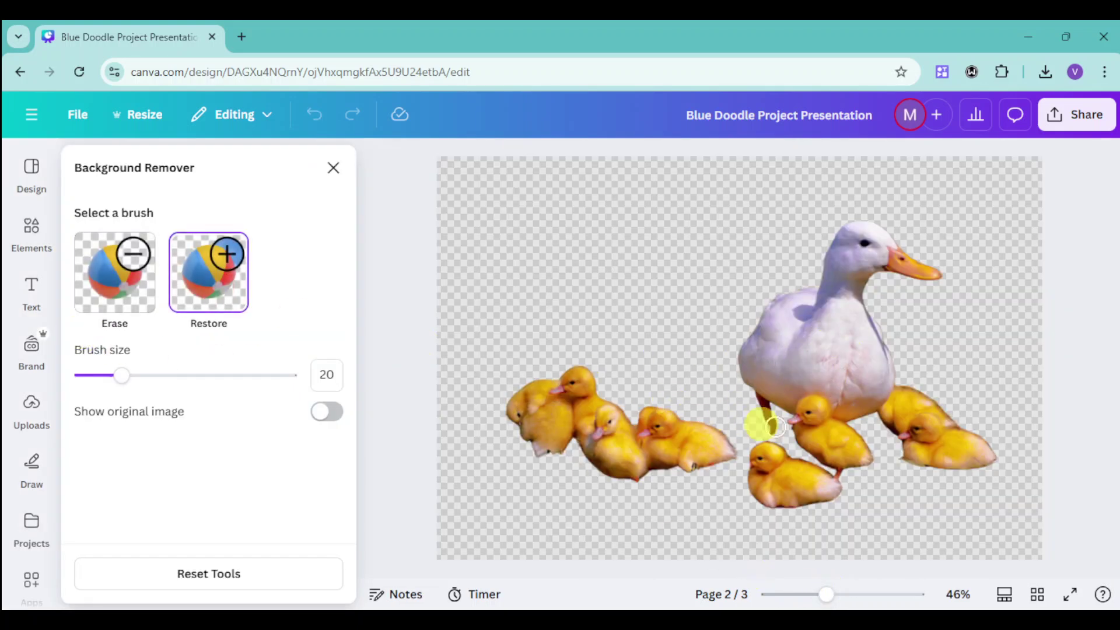
{"action": "left_click_drag", "start_coordinate": [121, 376], "coordinate": [107, 376]}
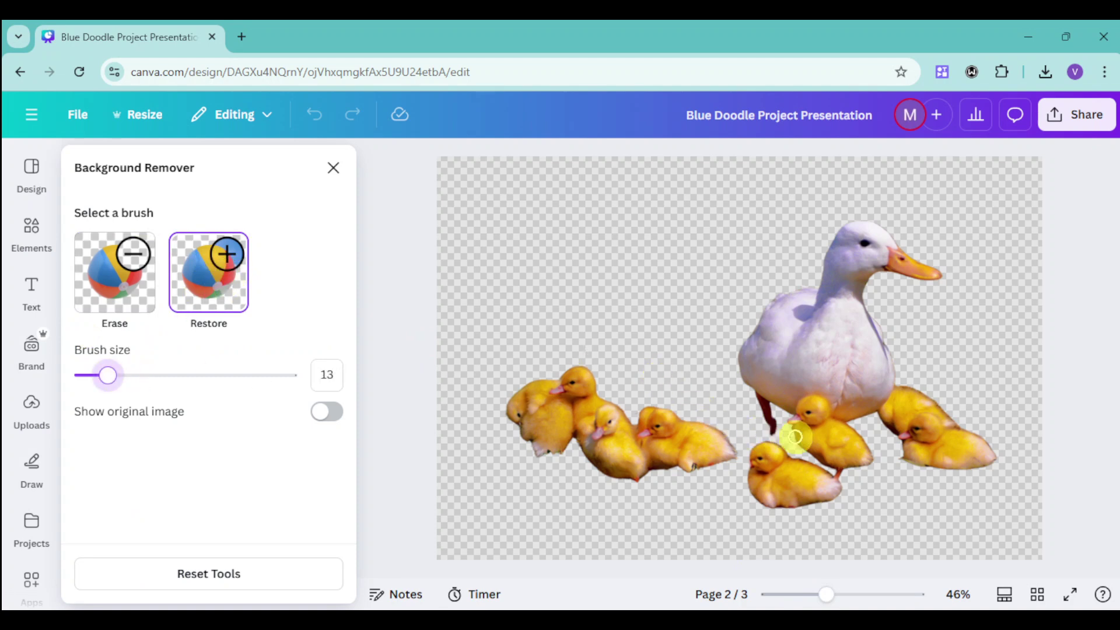
{"action": "left_click_drag", "start_coordinate": [775, 430], "coordinate": [758, 452]}
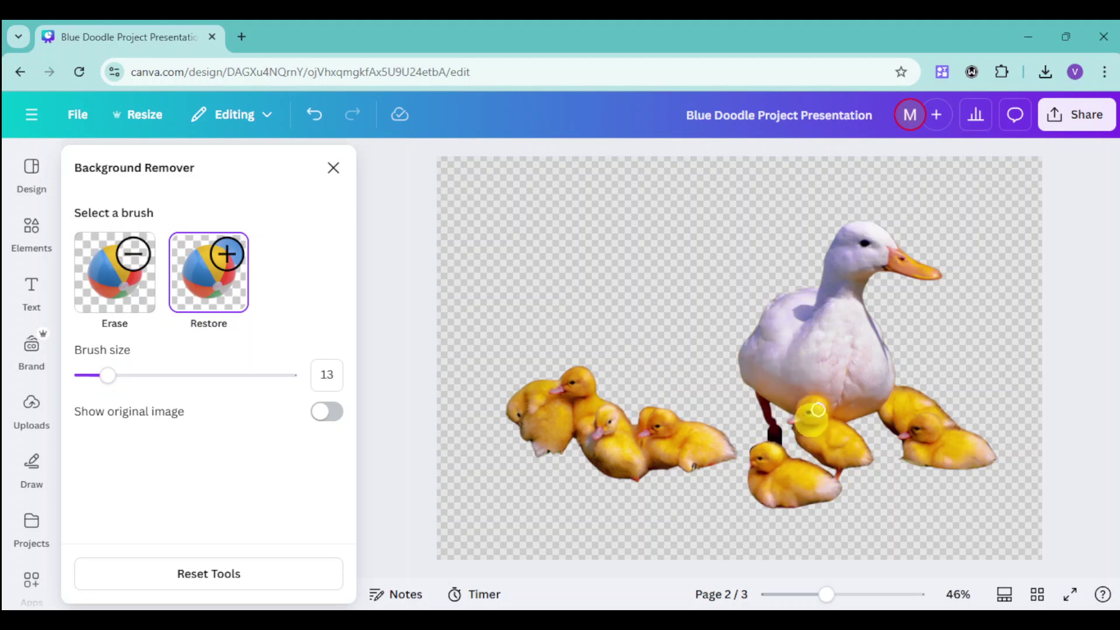
{"action": "left_click", "coordinate": [332, 170]}
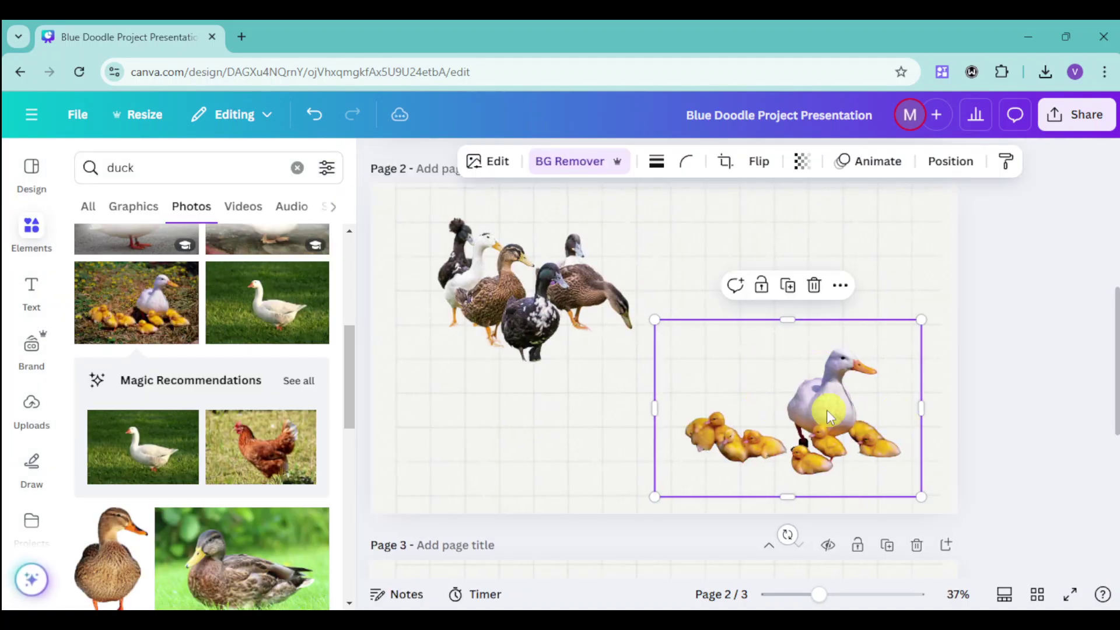
Add the 19-second video of the mallard standing on rocks to page 3 and remove its background
{"action": "scroll", "coordinate": [793, 393], "scroll_direction": "down", "scroll_amount": 5}
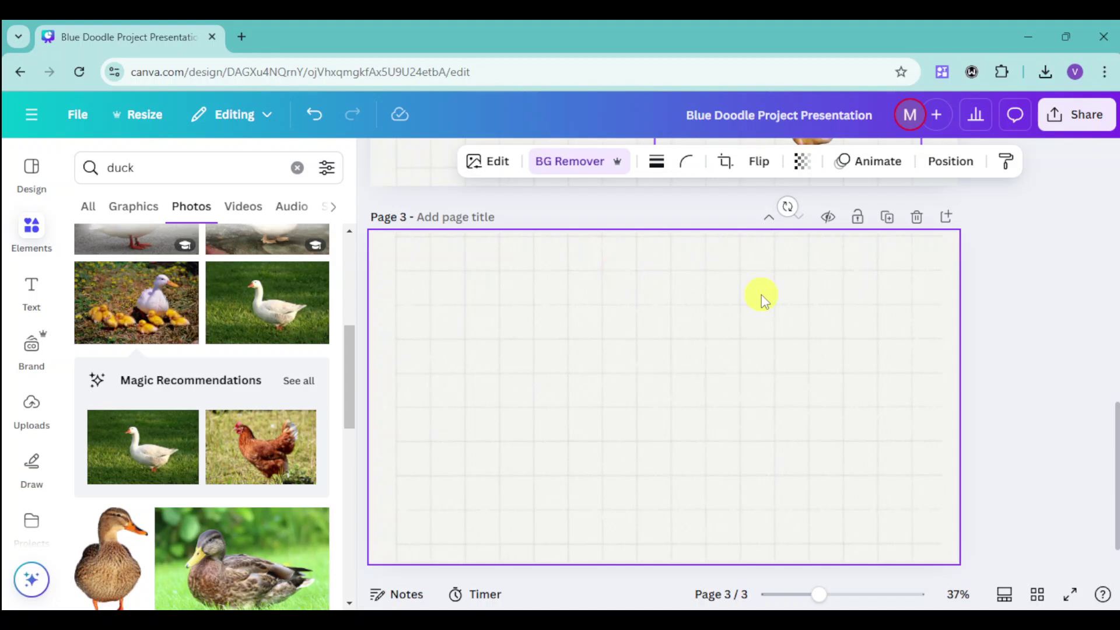
{"action": "left_click", "coordinate": [248, 207]}
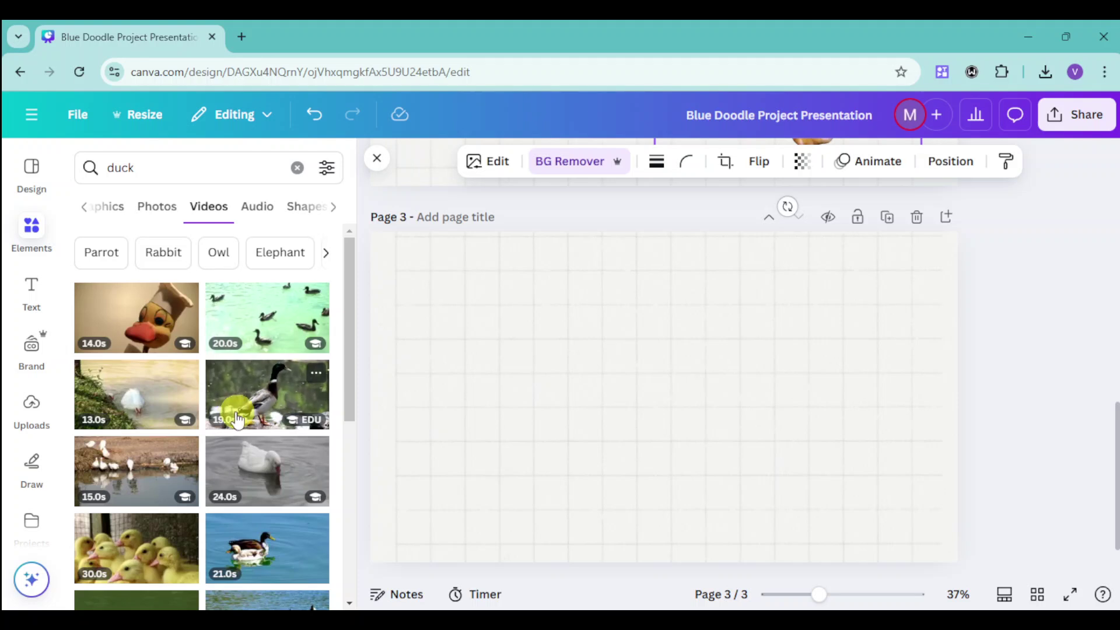
{"action": "left_click", "coordinate": [281, 394]}
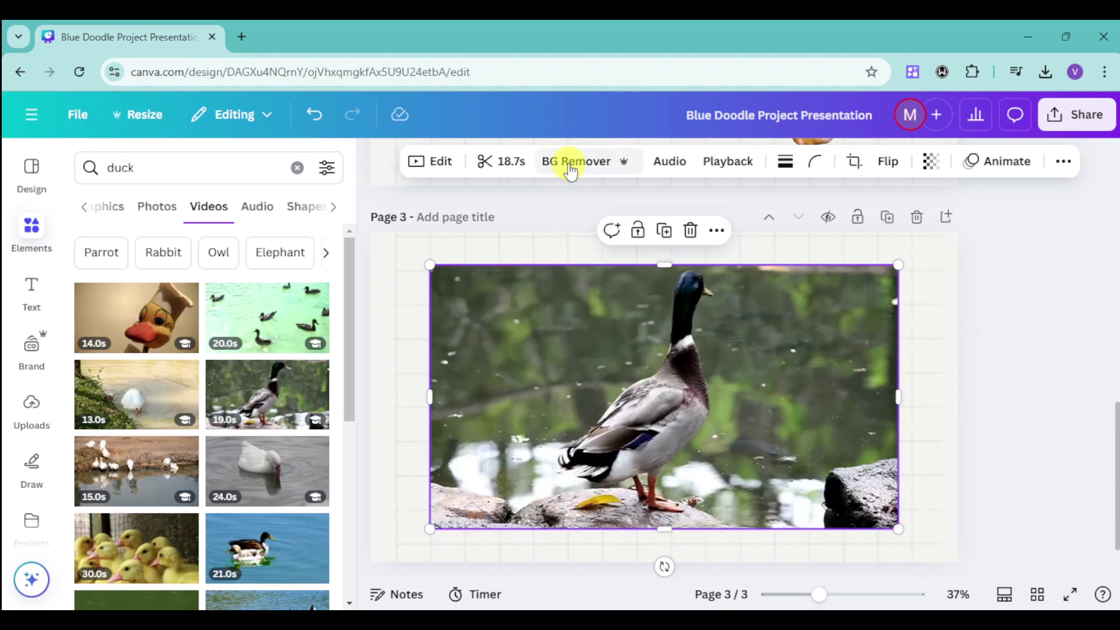
{"action": "left_click", "coordinate": [571, 167]}
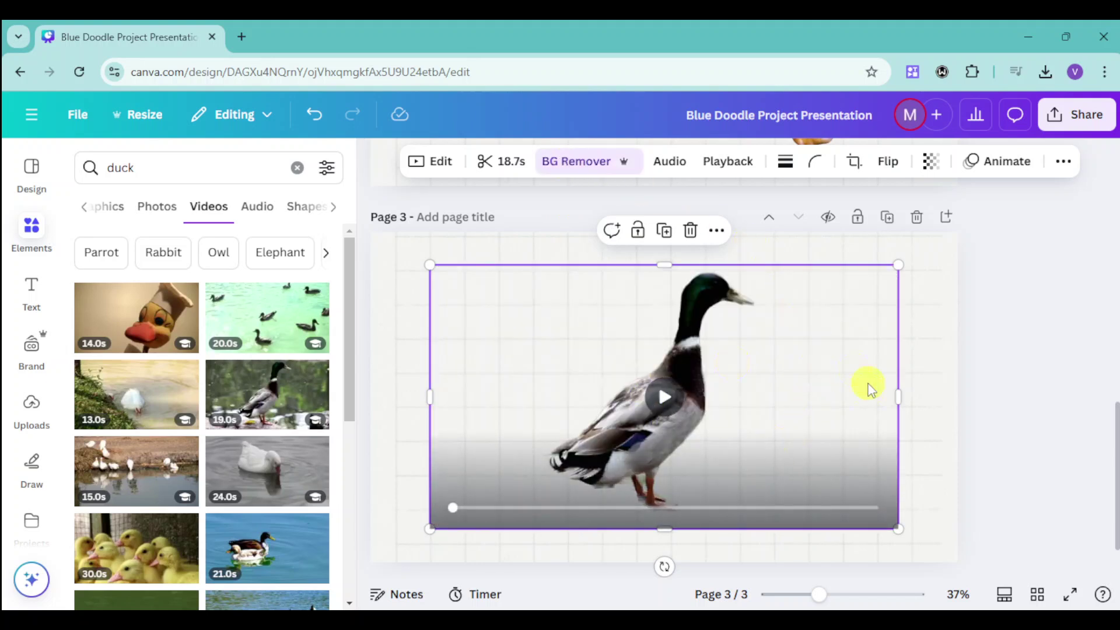
Preview the mallard video's playback and shrink the video within the upper-left part of page 3
{"action": "left_click", "coordinate": [687, 419]}
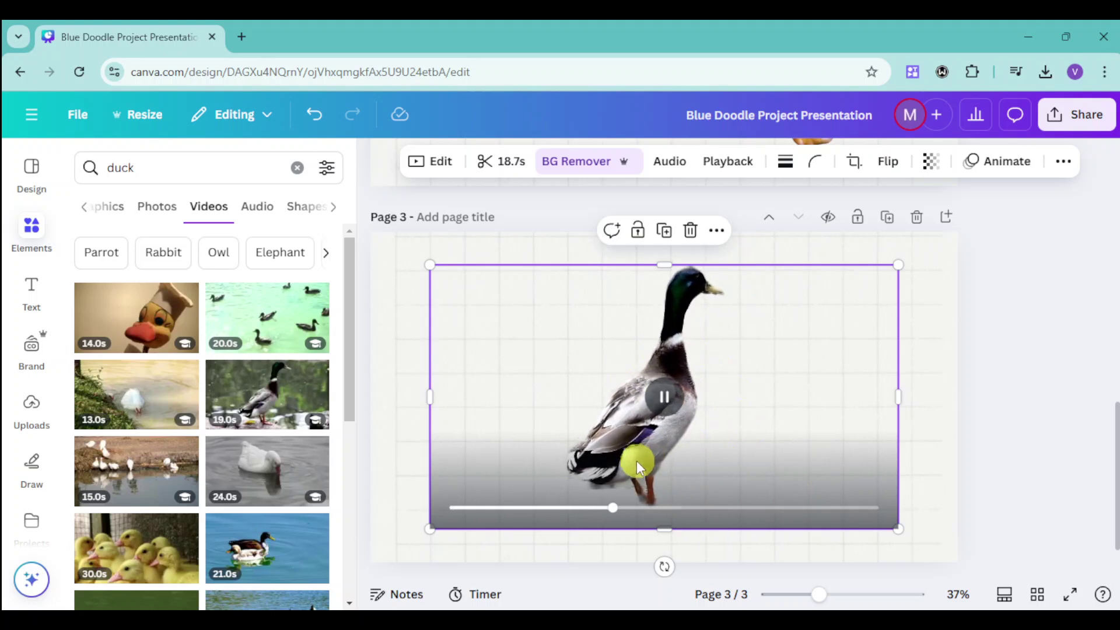
{"action": "left_click", "coordinate": [670, 399]}
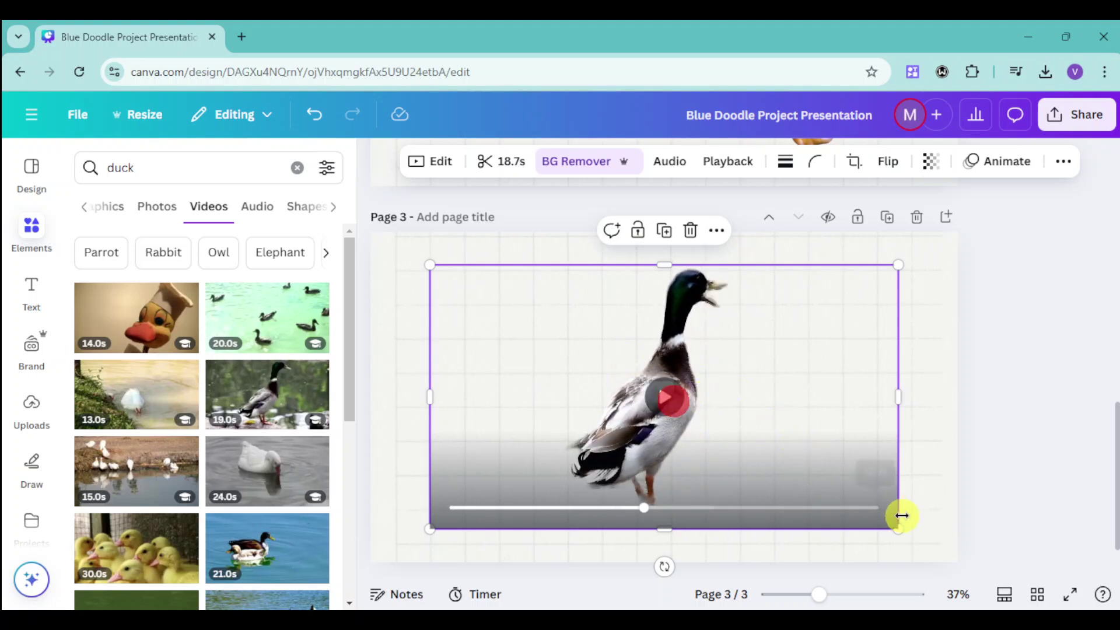
{"action": "left_click_drag", "start_coordinate": [899, 529], "coordinate": [713, 425]}
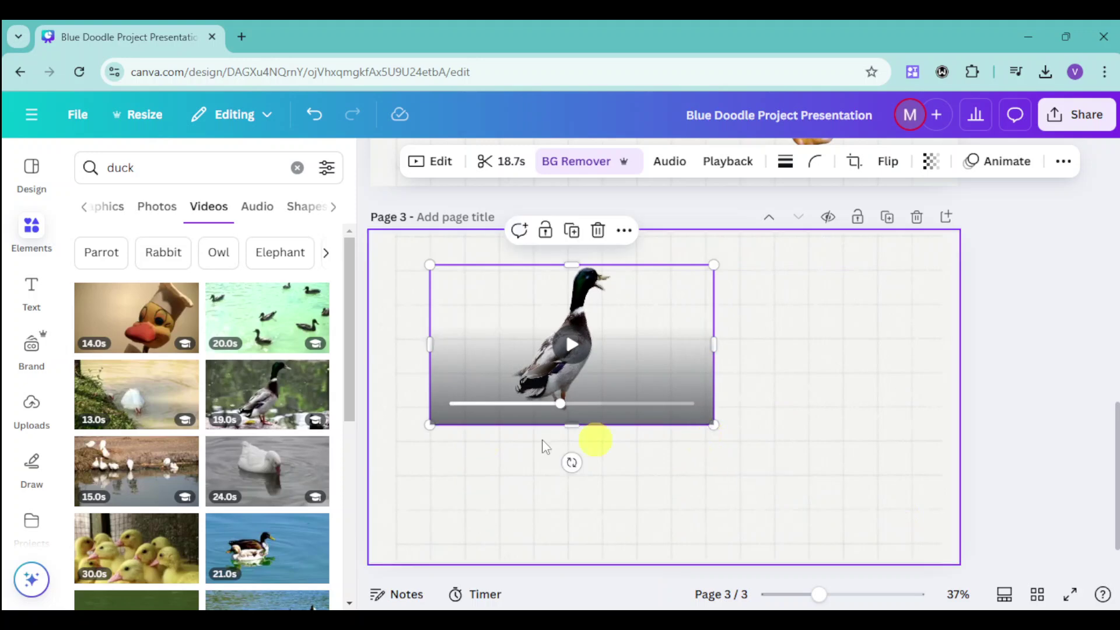
Add the 41-second swimming ducks video, shrunk into page 3's lower-right area, and move the mallard video to the upper-left corner
{"action": "scroll", "coordinate": [274, 452], "scroll_direction": "down", "scroll_amount": 3}
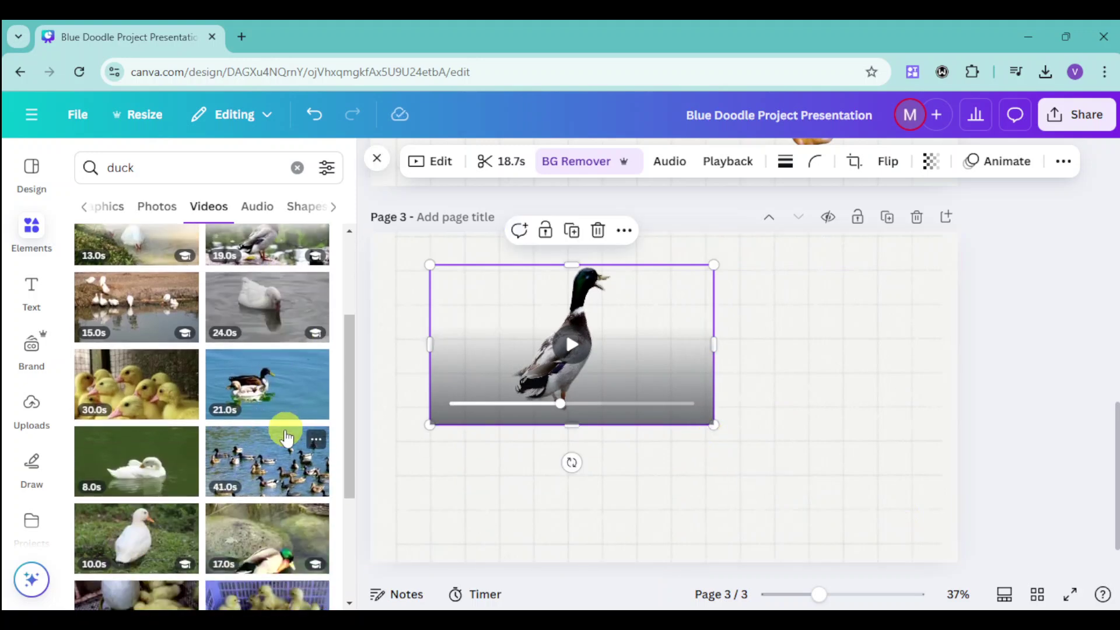
{"action": "left_click", "coordinate": [271, 467]}
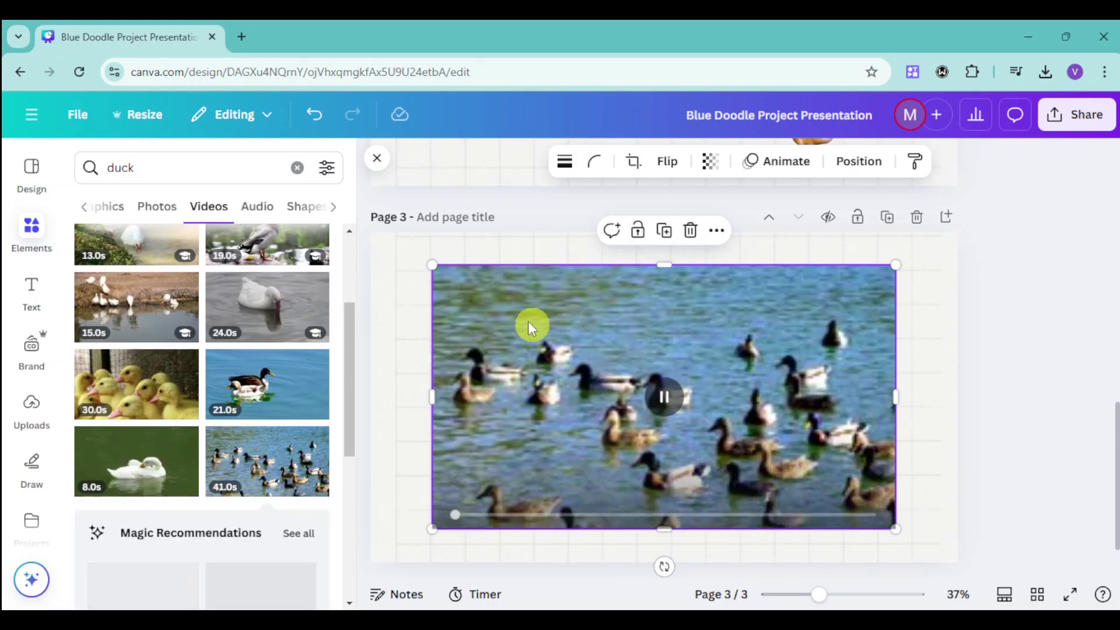
{"action": "left_click_drag", "start_coordinate": [432, 265], "coordinate": [498, 327]}
{"action": "left_click", "coordinate": [759, 457]}
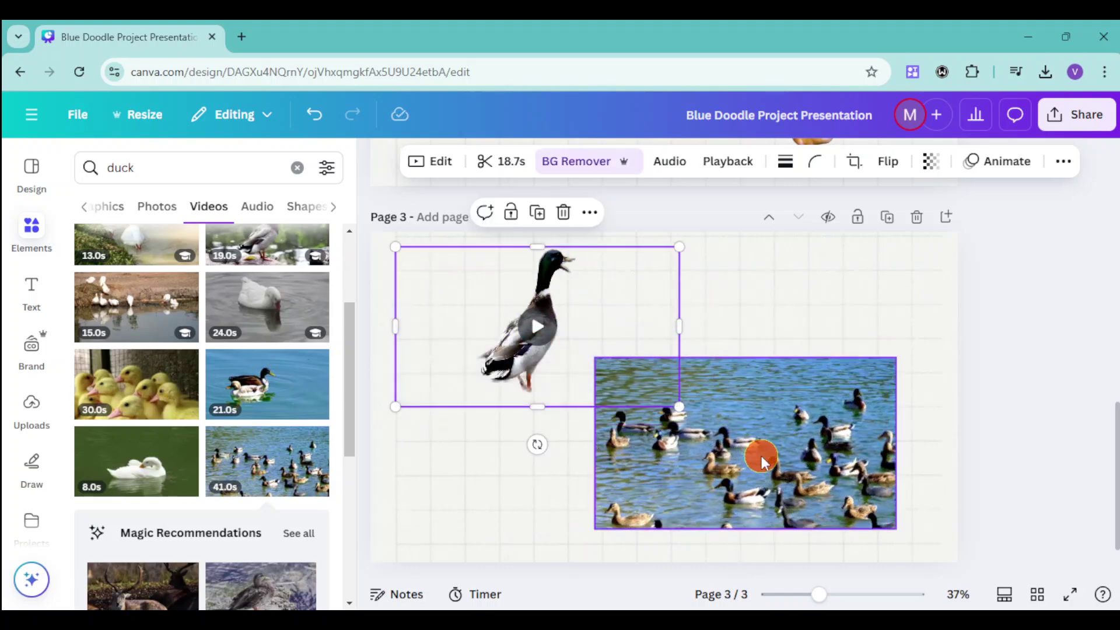
Remove the background from the swimming ducks video and preview its playback
{"action": "left_click", "coordinate": [595, 165]}
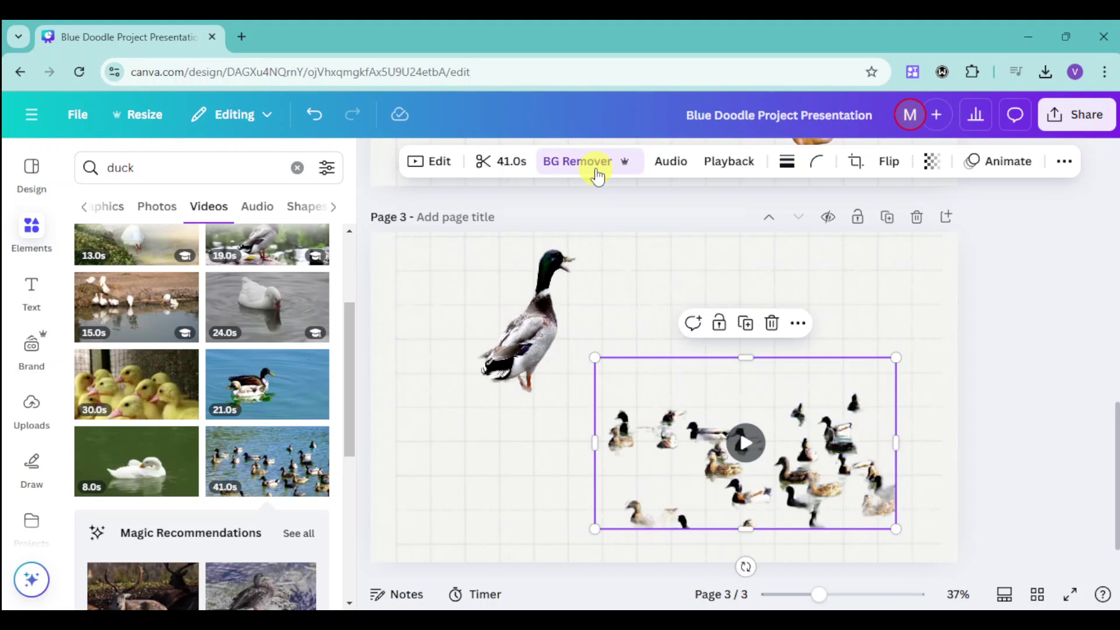
{"action": "left_click", "coordinate": [746, 442]}
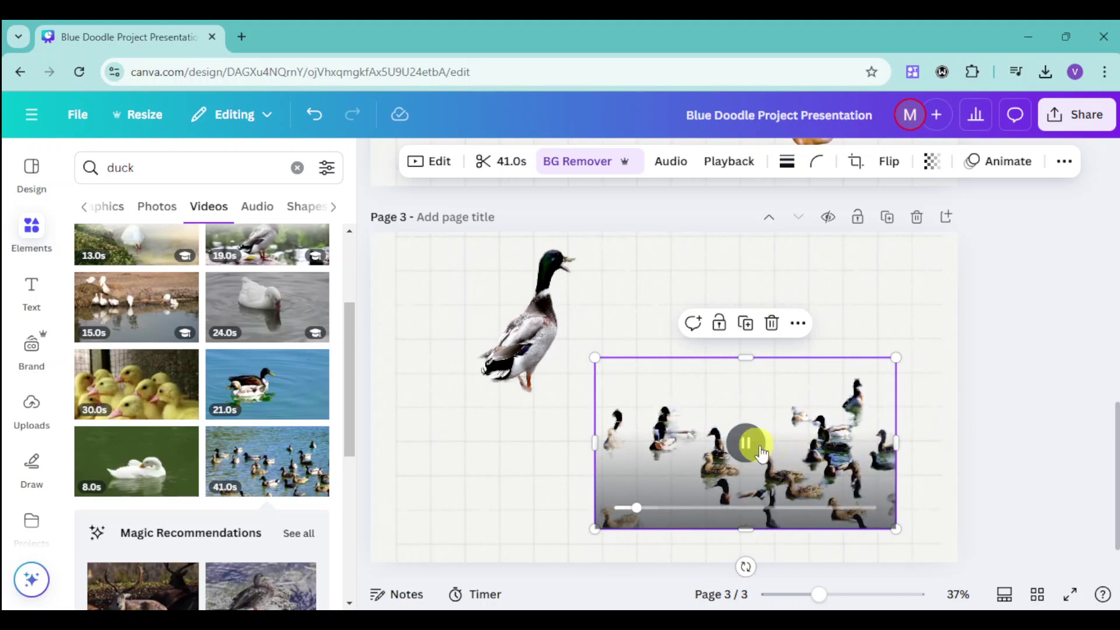
{"action": "left_click", "coordinate": [748, 446]}
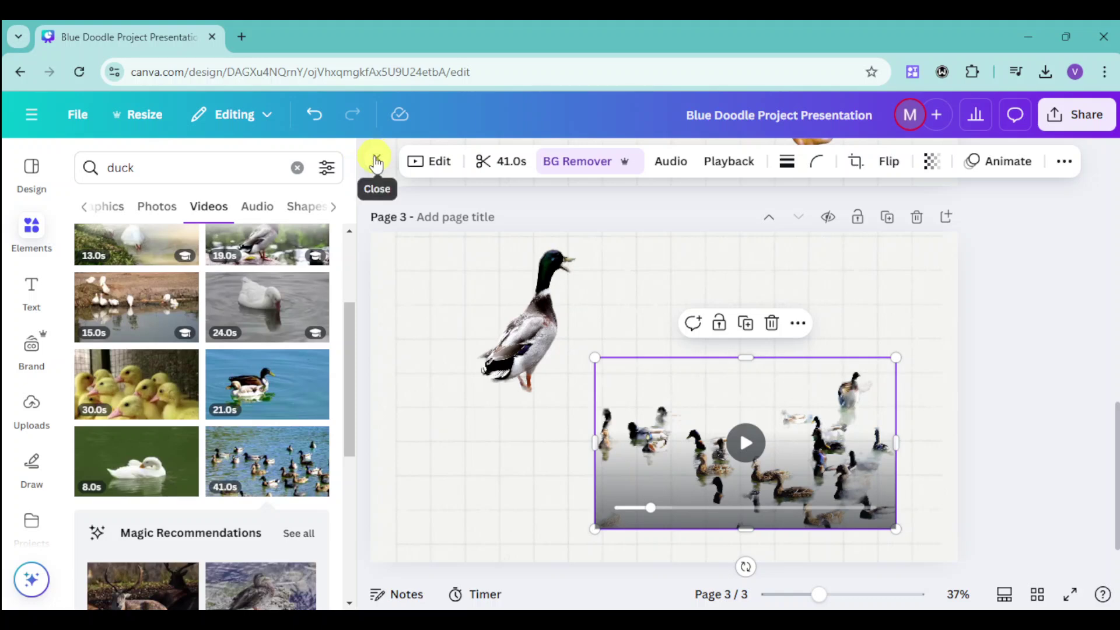
Review the cut-out photos on page 2 and the cut-out videos on page 3
{"action": "left_click", "coordinate": [374, 157]}
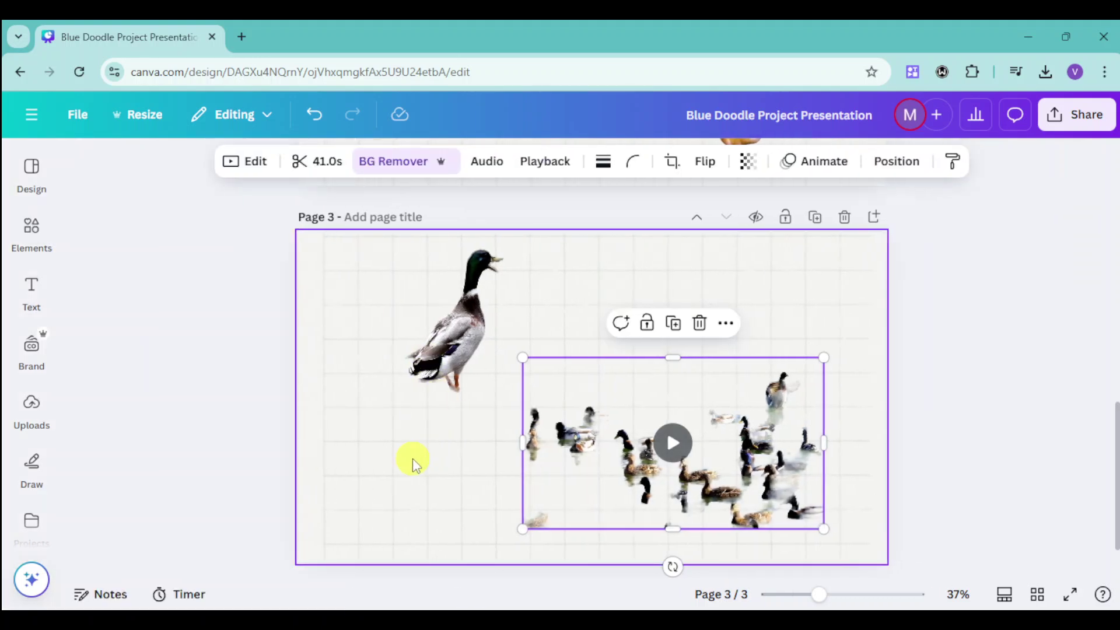
{"action": "scroll", "coordinate": [412, 457], "scroll_direction": "up", "scroll_amount": 5}
{"action": "scroll", "coordinate": [437, 454], "scroll_direction": "up", "scroll_amount": 2}
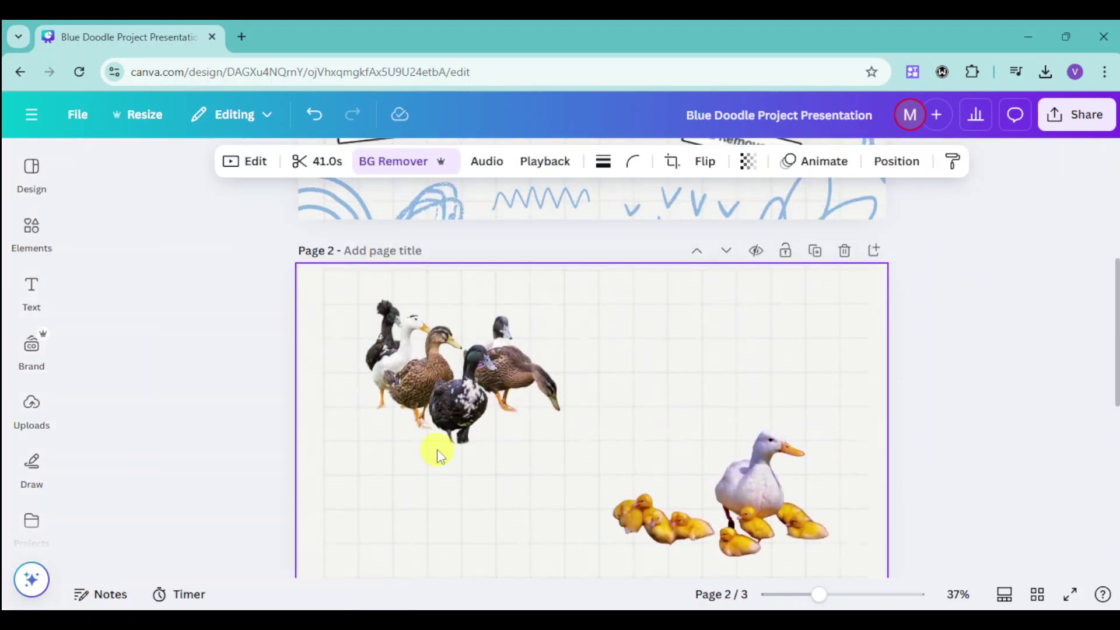
{"action": "scroll", "coordinate": [436, 449], "scroll_direction": "down", "scroll_amount": 8}
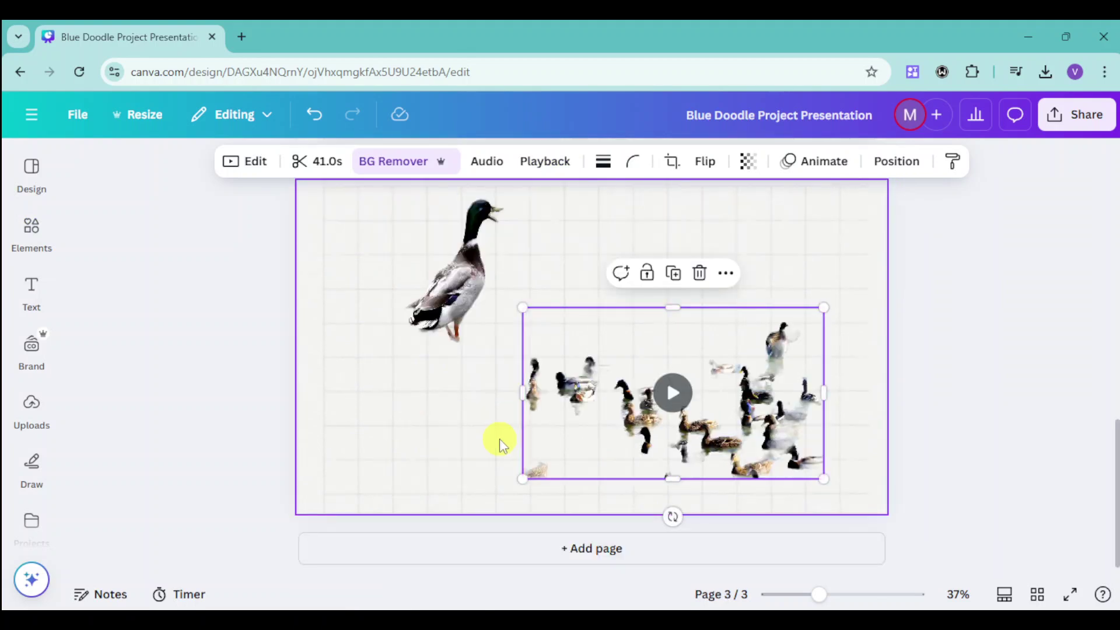